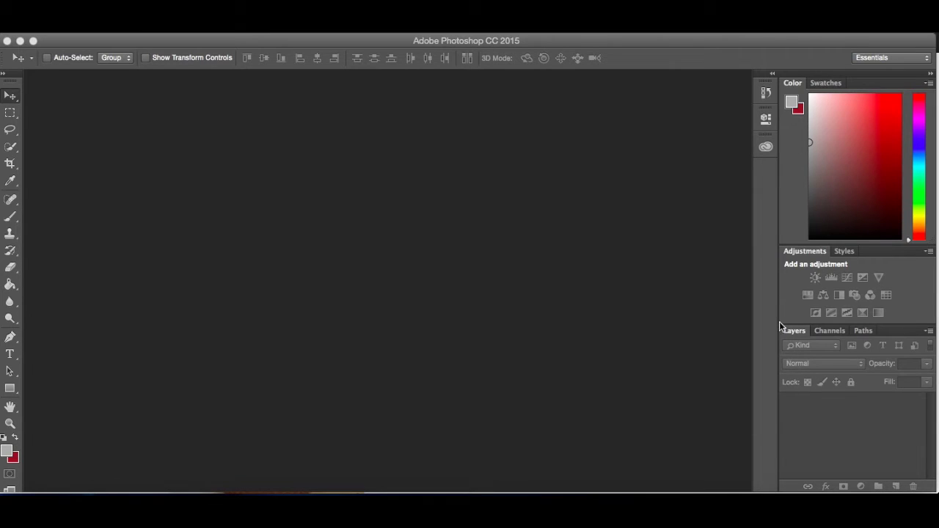
# - Open and close the History panel twice
pyautogui.click(766, 93)
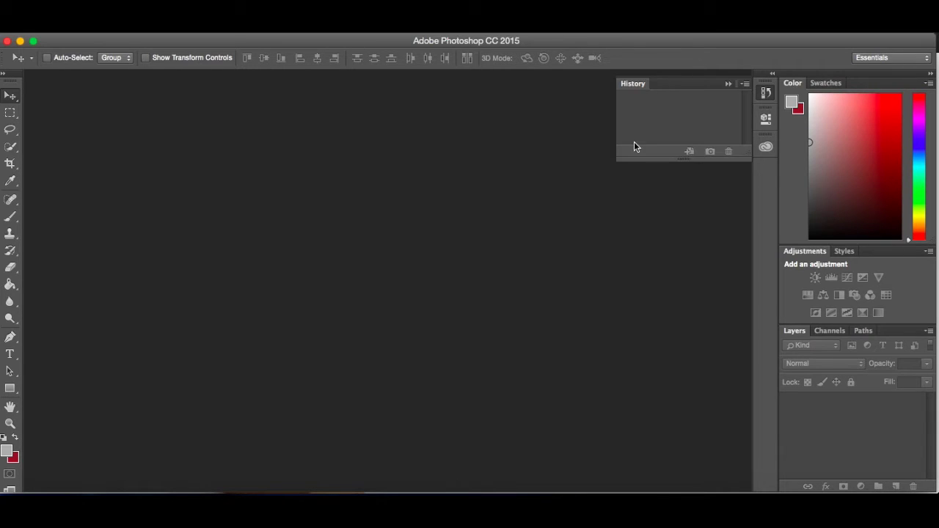
pyautogui.click(728, 85)
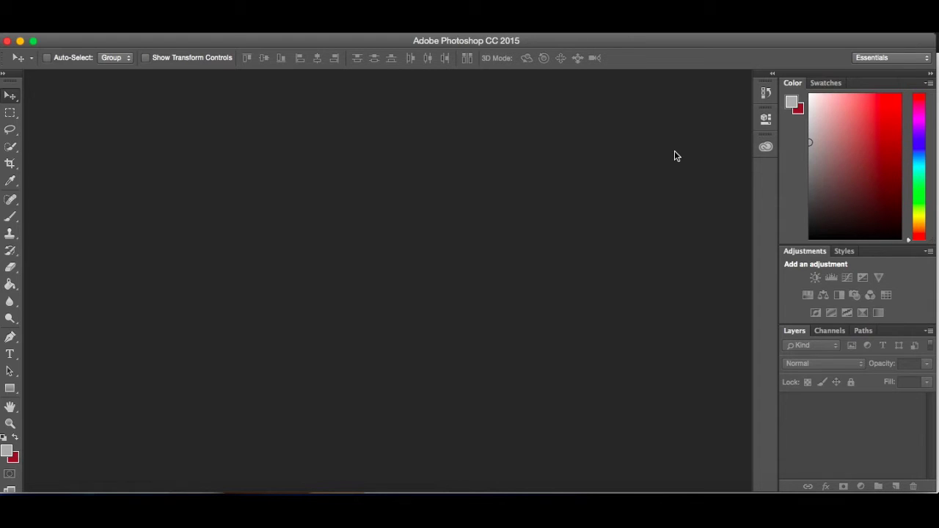
pyautogui.click(765, 93)
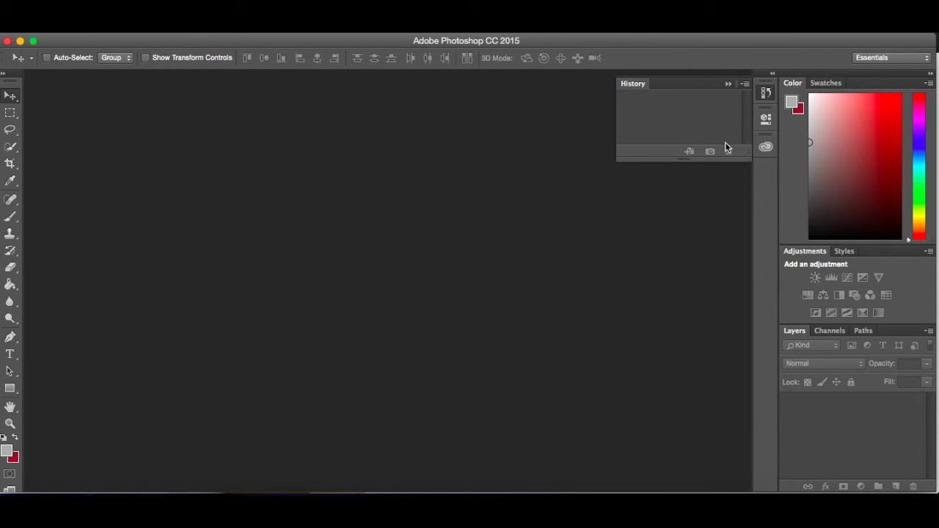
pyautogui.click(728, 84)
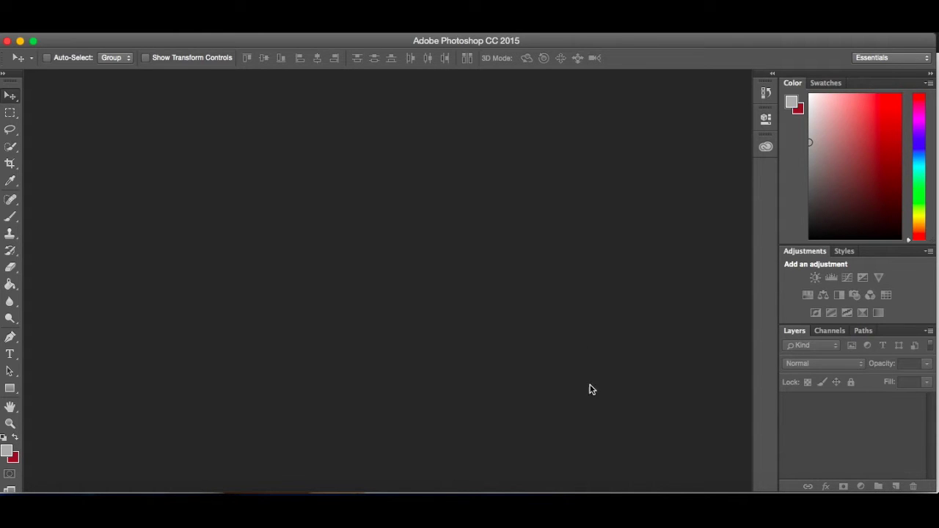
# - Save the bird-in-flight image from the gallery page with Save Image As, then return to Photoshop
pyautogui.click(609, 490)
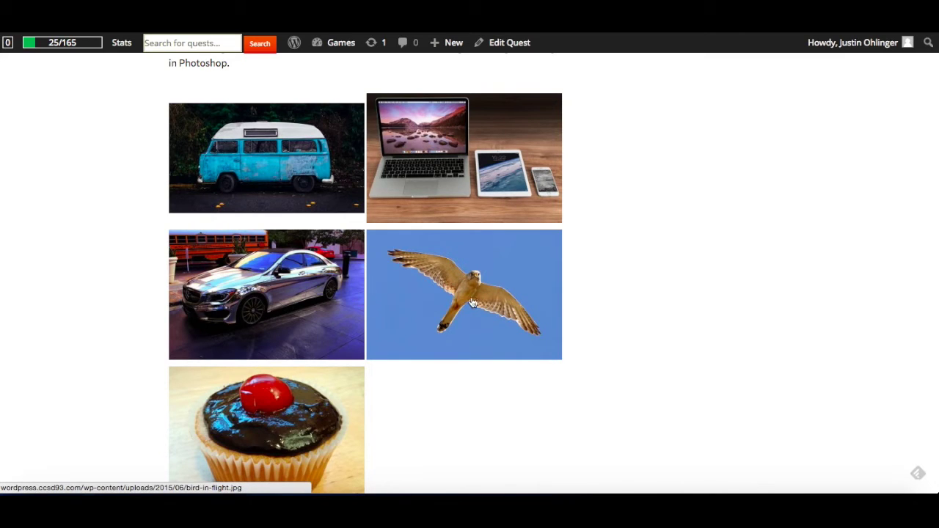
pyautogui.rightClick(435, 290)
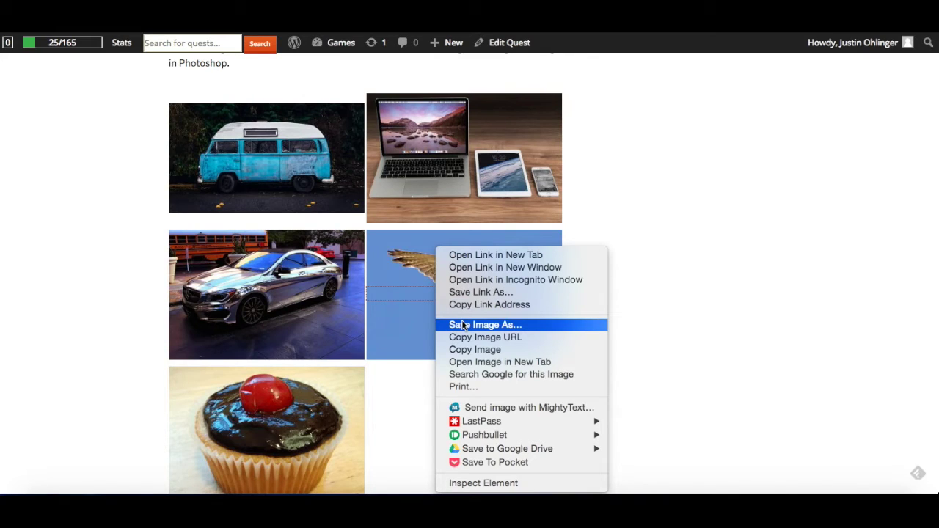
pyautogui.click(463, 325)
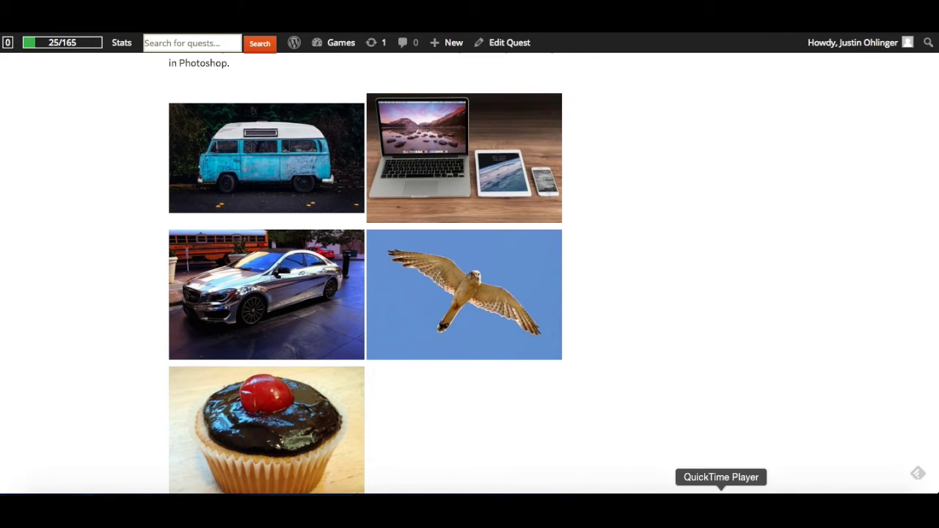
pyautogui.click(683, 490)
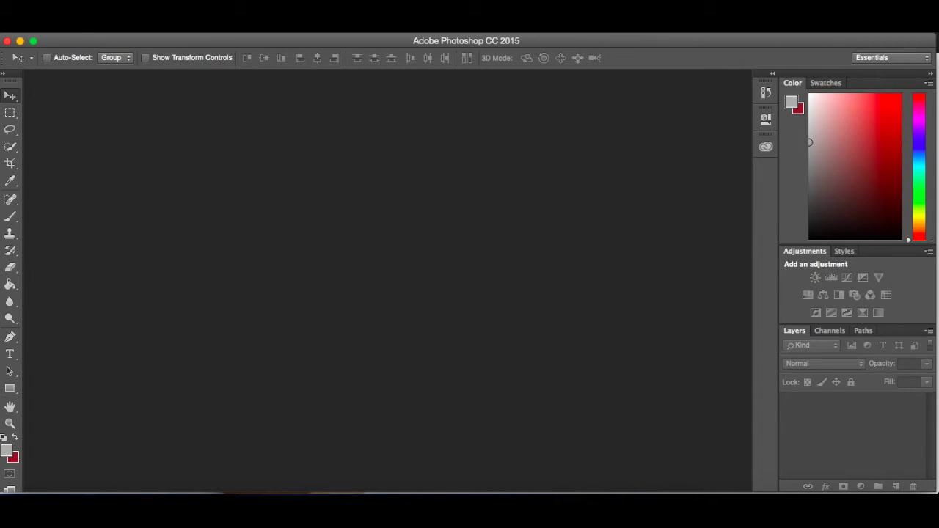
# - Browse the File menu for a way to open an image
pyautogui.click(121, 32)
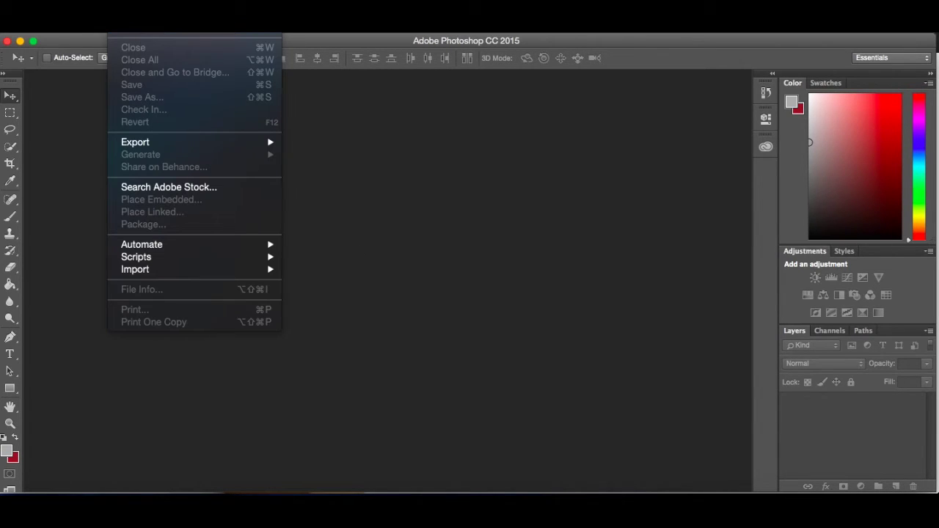
pyautogui.moveTo(139, 35)
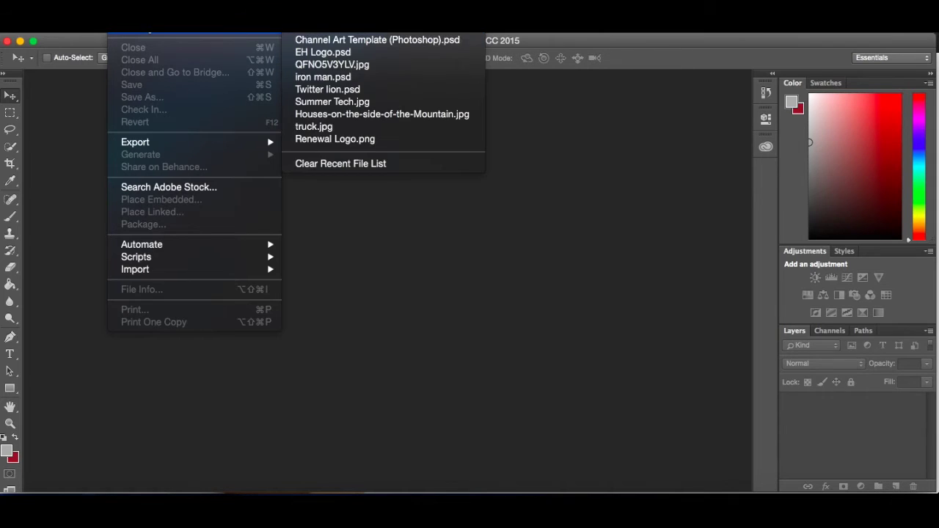
pyautogui.click(342, 68)
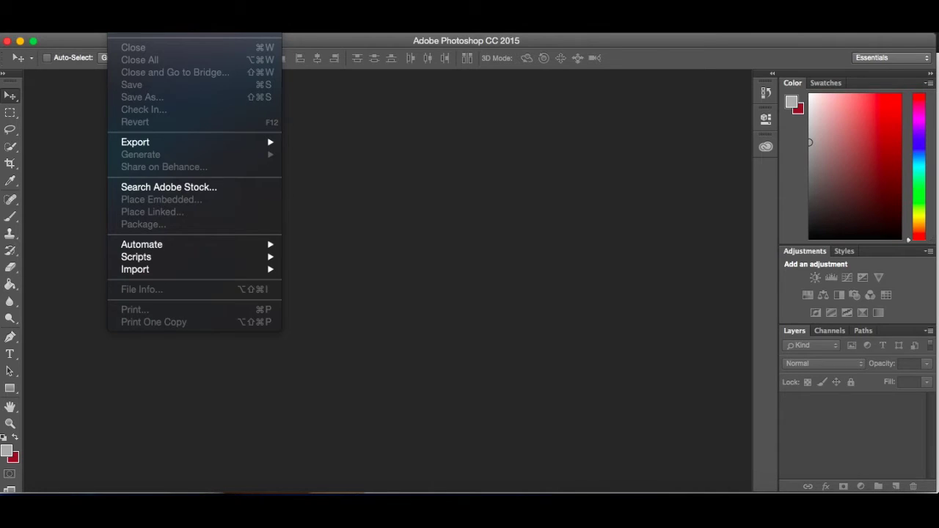
# - Open bird-in-flight.jpg from the Downloads folder with Cmd+O
pyautogui.press('super+o')
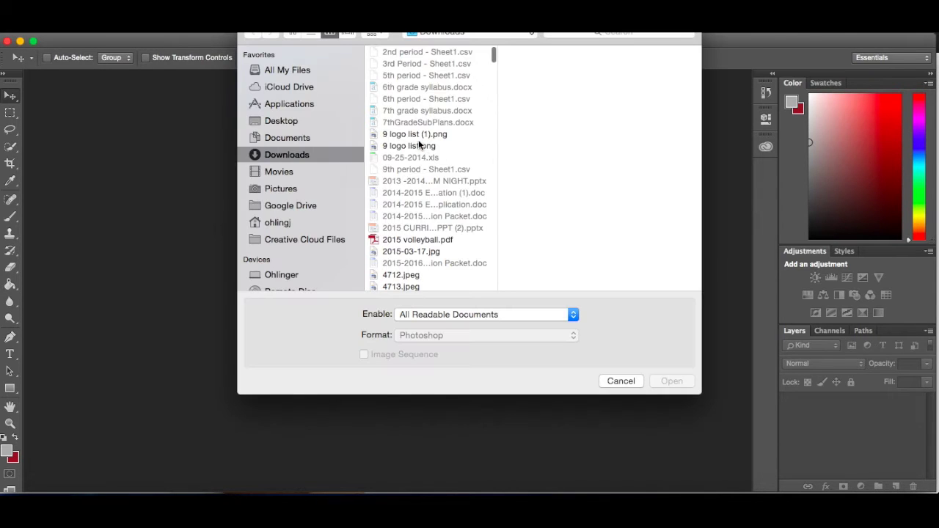
pyautogui.scroll(-10, 438, 201)
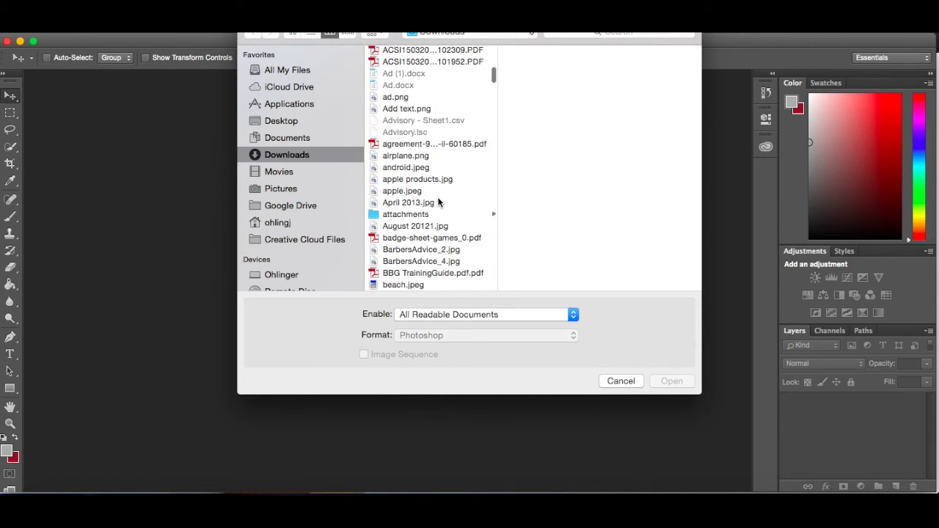
pyautogui.scroll(-5, 438, 198)
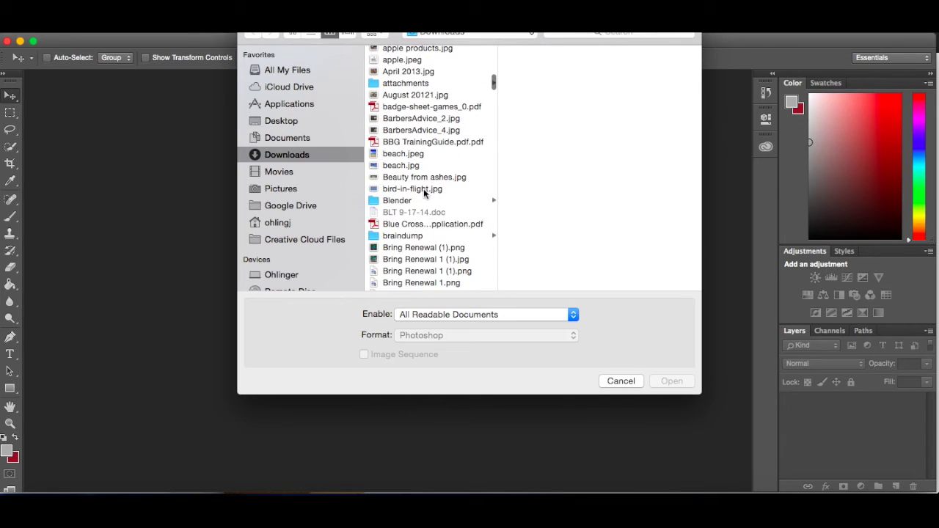
pyautogui.click(418, 189)
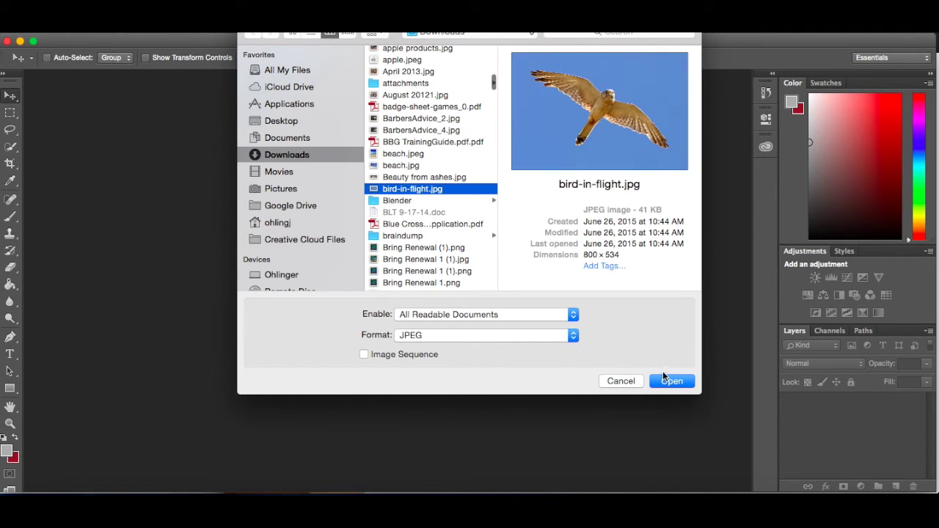
pyautogui.click(665, 379)
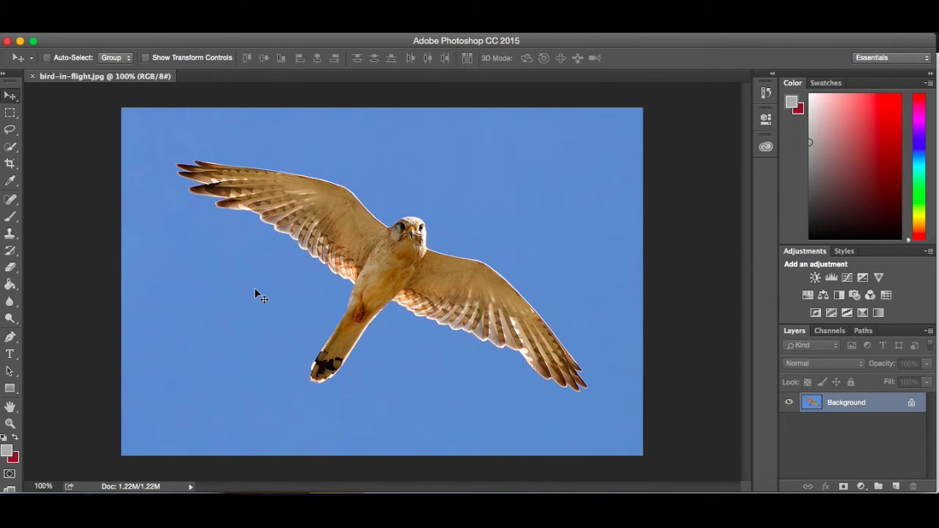
# - Try moving the locked Background layer, dismiss the lock warning, and unlock it into Layer 0
pyautogui.moveTo(256, 292); pyautogui.dragTo(327, 283)
pyautogui.click(577, 158)
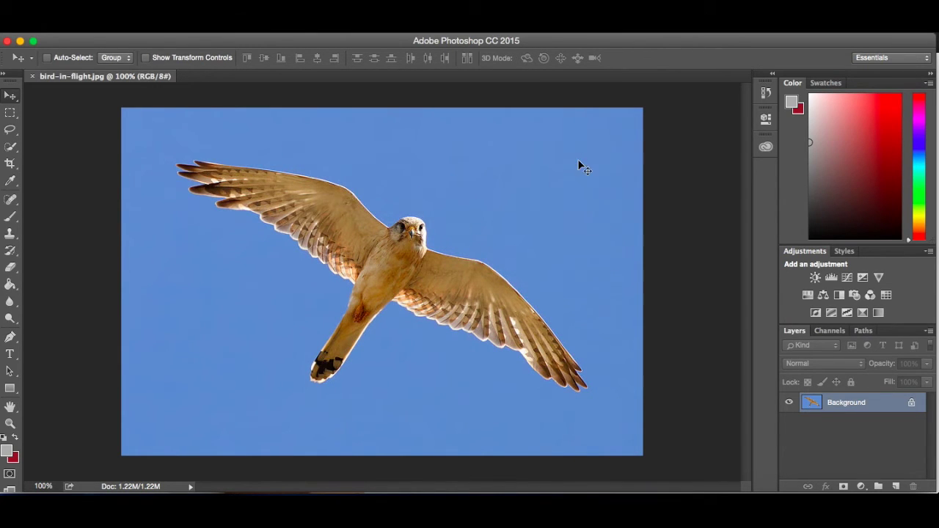
pyautogui.click(912, 405)
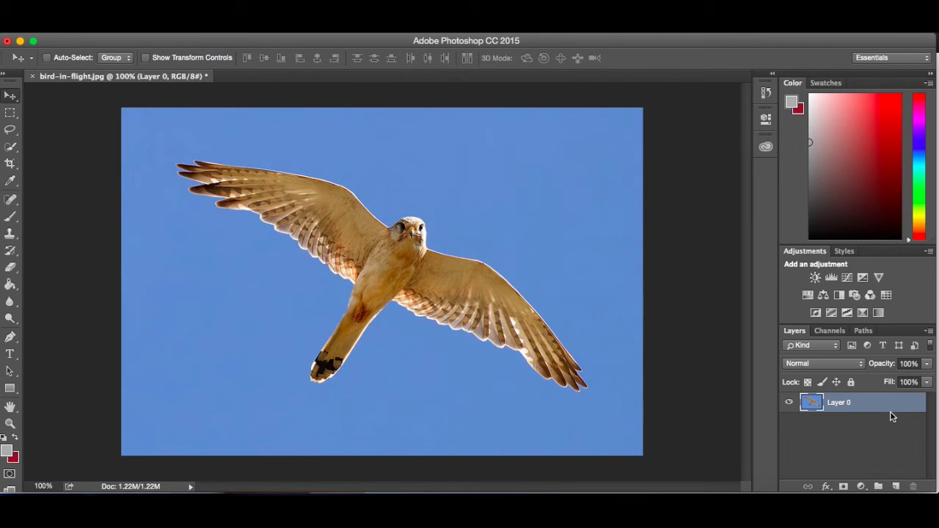
# - Hide and reshow Layer 0, then drag it with the Move tool
pyautogui.click(789, 403)
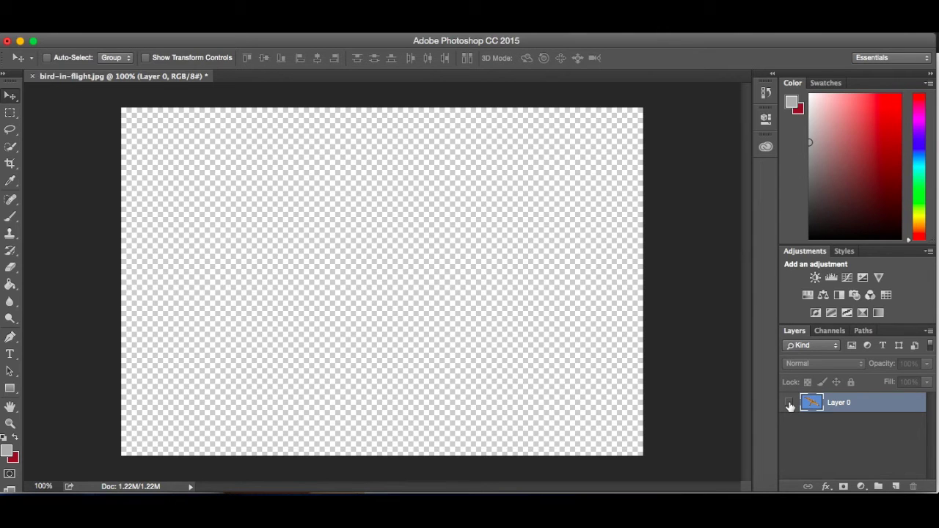
pyautogui.click(789, 404)
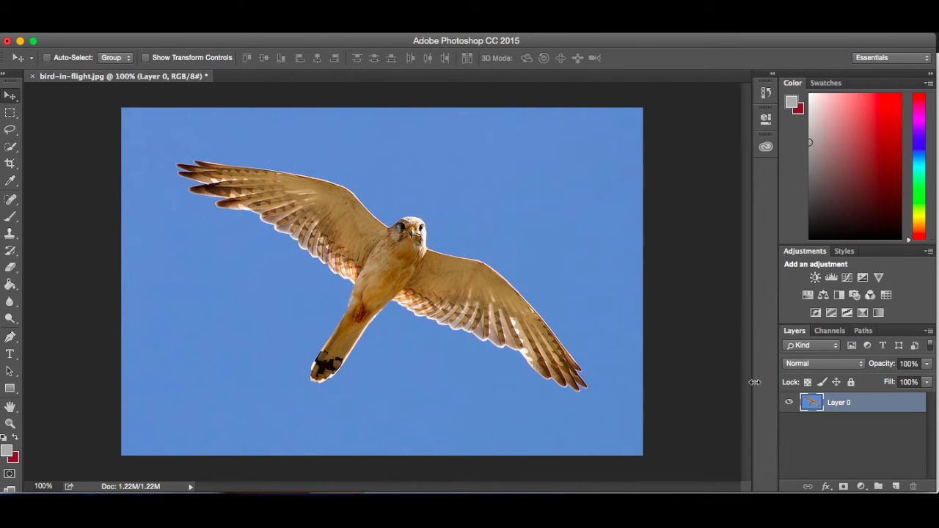
pyautogui.moveTo(277, 276)
pyautogui.mouseDown()
pyautogui.moveTo(352, 281)
pyautogui.moveTo(366, 254)
pyautogui.moveTo(248, 273)
pyautogui.moveTo(385, 329)
pyautogui.moveTo(237, 266)
pyautogui.moveTo(366, 324)
pyautogui.moveTo(253, 294)
pyautogui.moveTo(306, 274)
pyautogui.moveTo(276, 277)
pyautogui.mouseUp()
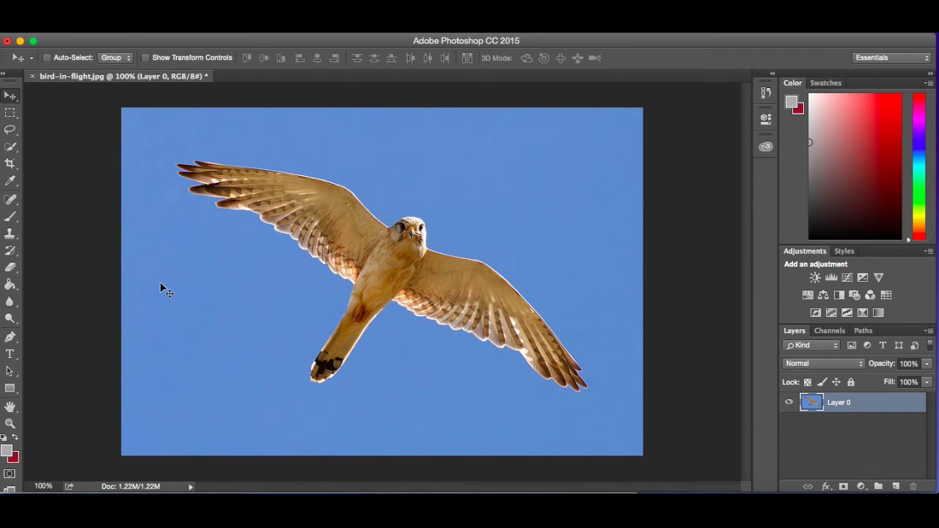
# - Select the Zoom tool in zoom-in mode and magnify the wing to 200%
pyautogui.click(10, 425)
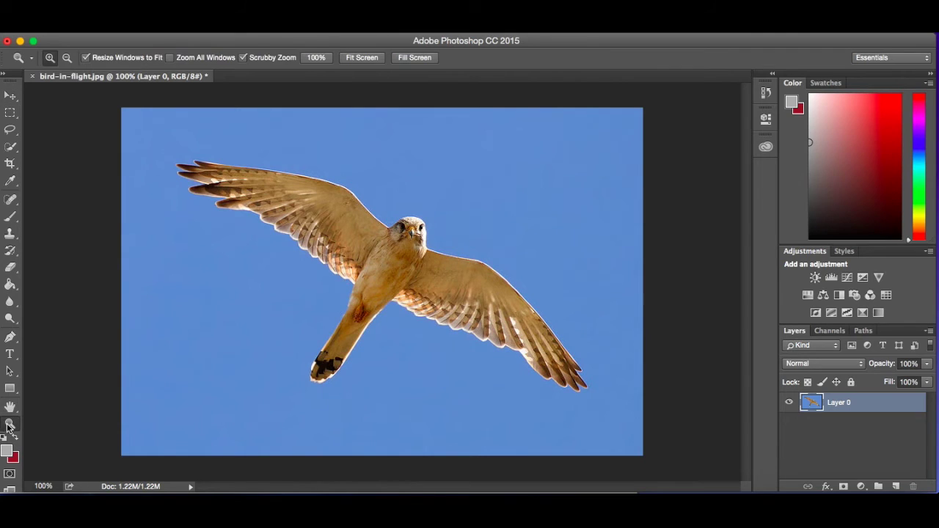
pyautogui.click(66, 58)
pyautogui.click(305, 311)
pyautogui.scroll(5, 381, 226)
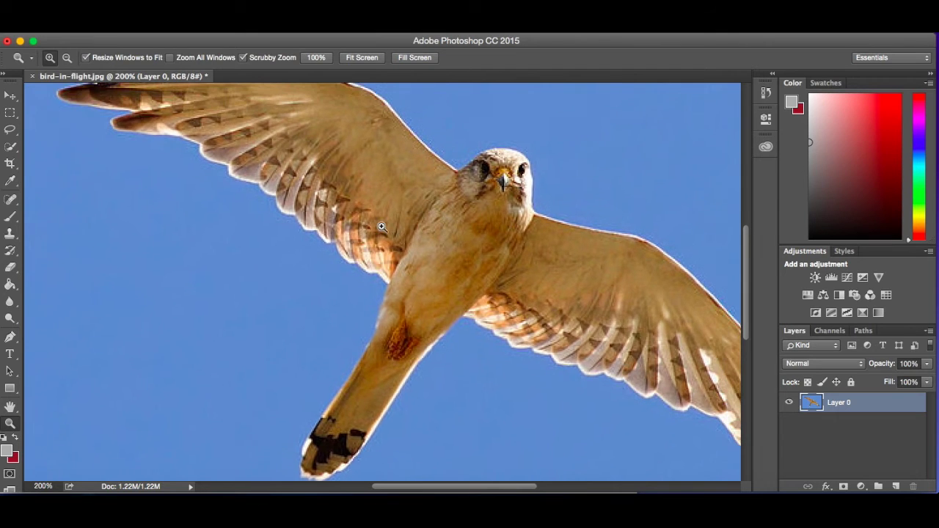
pyautogui.scroll(-4, 381, 226)
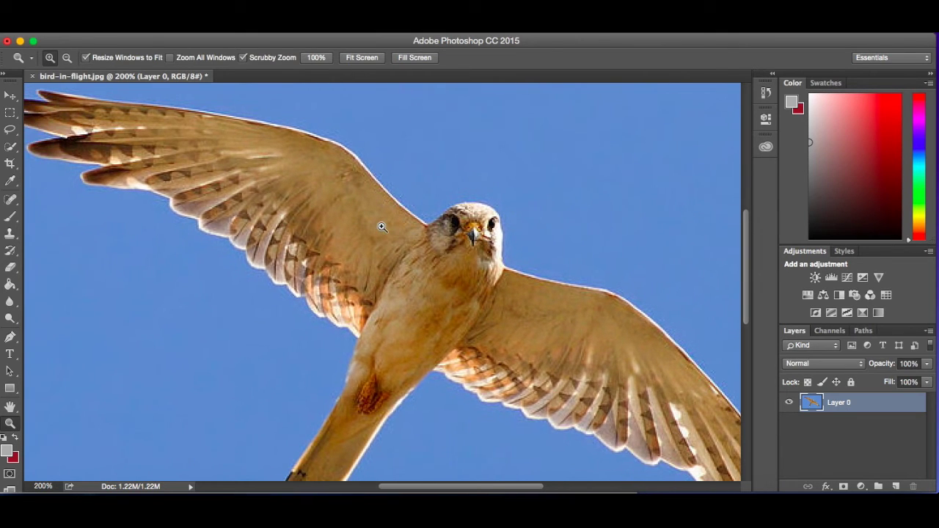
pyautogui.scroll(4, 504, 218)
pyautogui.hscroll(5, 505, 217)
pyautogui.hscroll(-6, 505, 218)
pyautogui.scroll(-8, 505, 218)
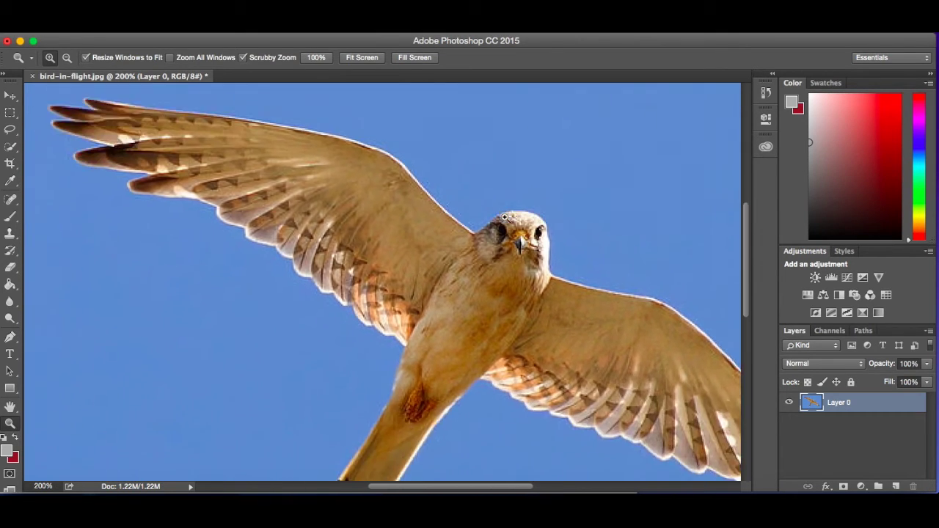
pyautogui.scroll(2, 505, 218)
pyautogui.hscroll(2, 505, 217)
pyautogui.hscroll(-5, 504, 218)
pyautogui.scroll(5, 505, 218)
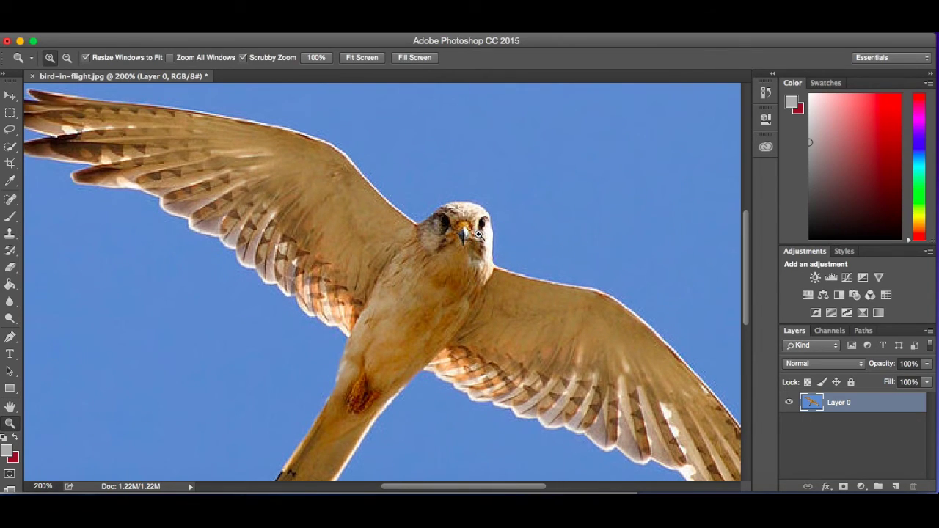
# - Zoom in on the bird's eye to 600%, then on its face to 1200% pixel level
pyautogui.click(478, 234)
pyautogui.click(478, 234)
pyautogui.click(478, 234)
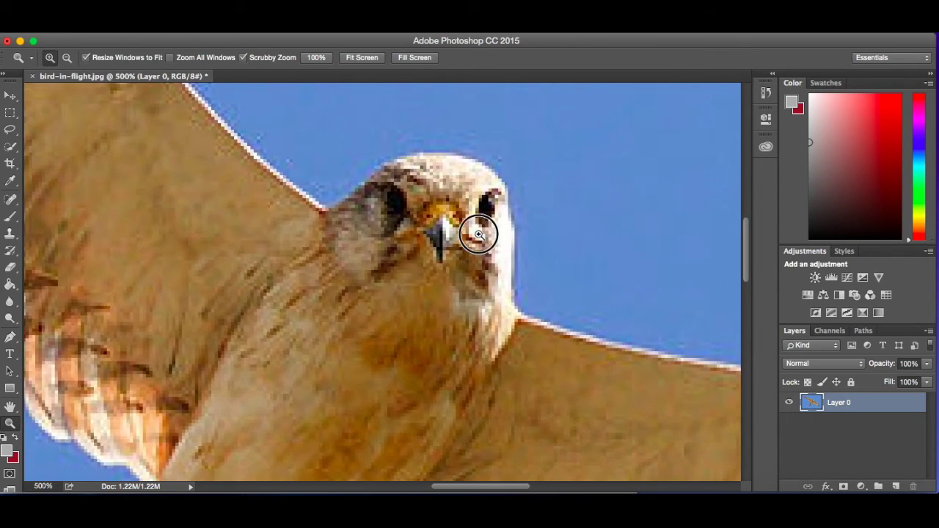
pyautogui.click(478, 234)
pyautogui.scroll(1, 477, 234)
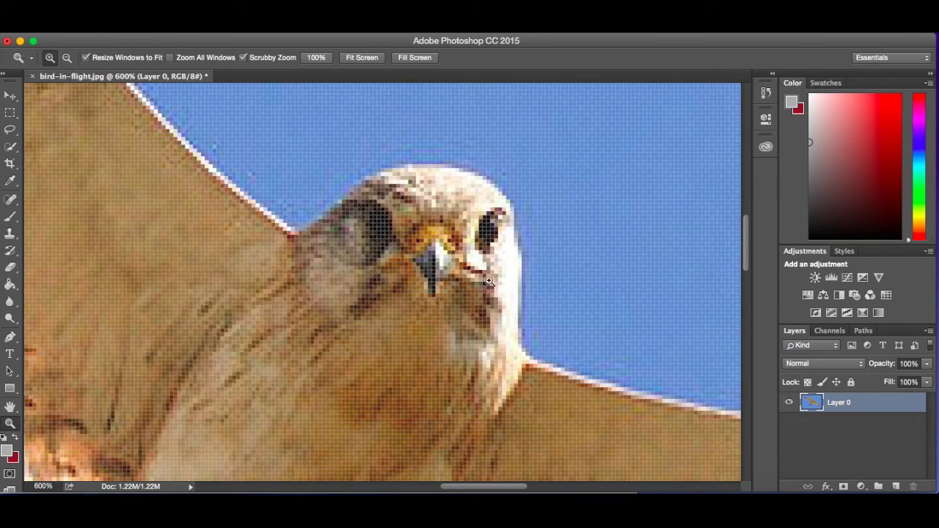
pyautogui.click(520, 296)
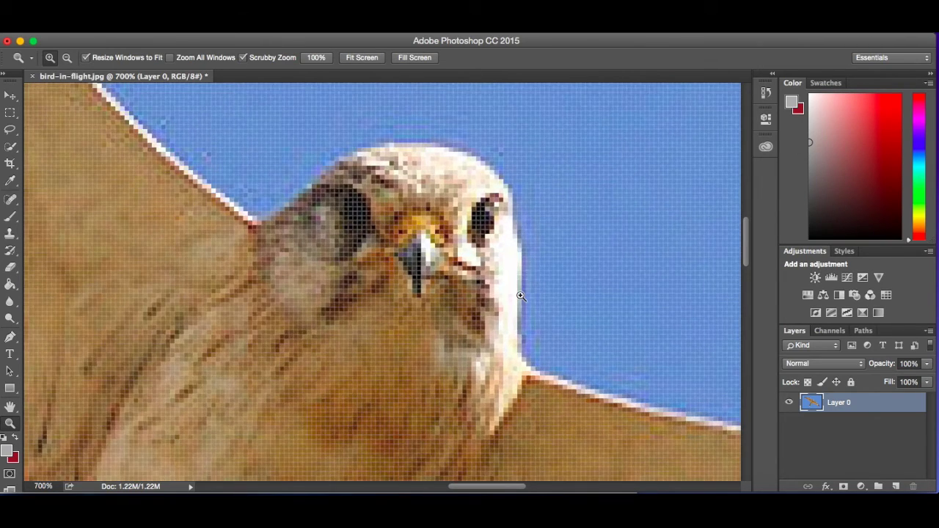
pyautogui.click(520, 296)
pyautogui.click(520, 296)
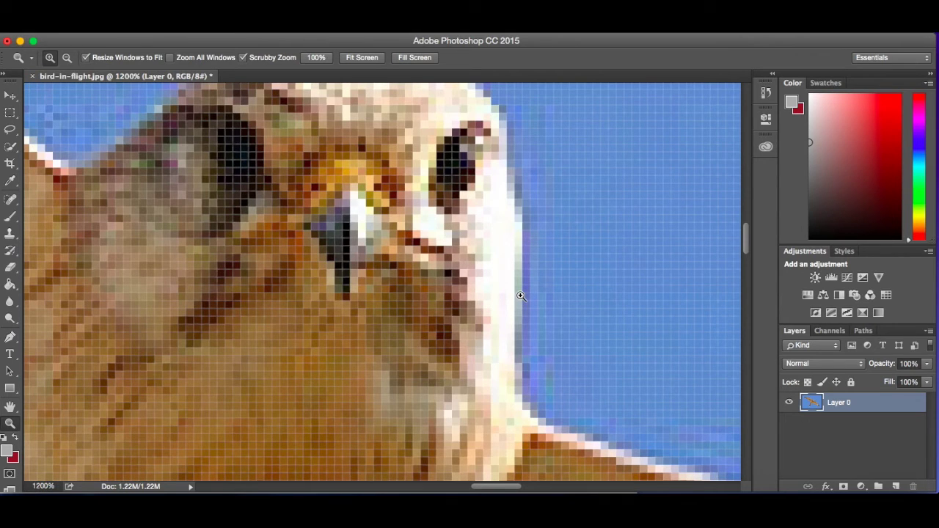
pyautogui.scroll(-5, 418, 346)
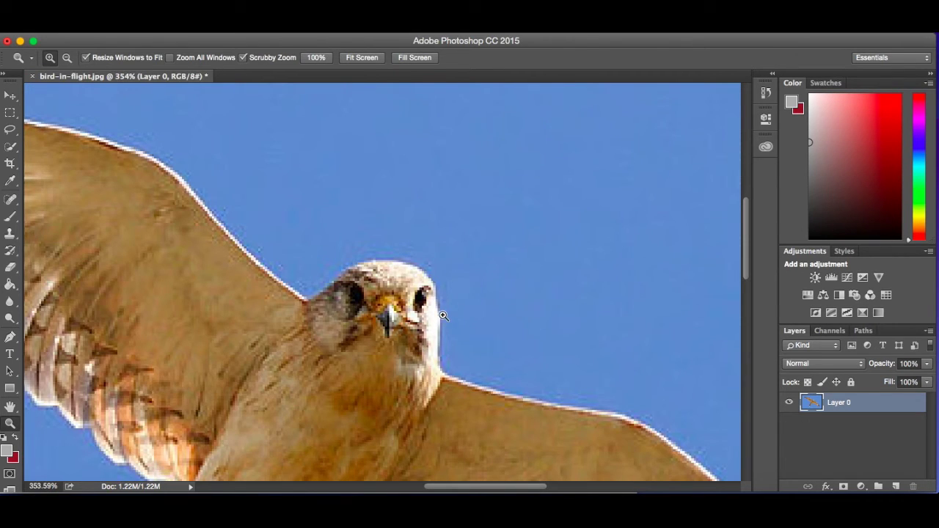
# - Scrubby-zoom around the tail, head and left wingtip, ending with the whole photo near 80%
pyautogui.moveTo(424, 342); pyautogui.dragTo(368, 357)
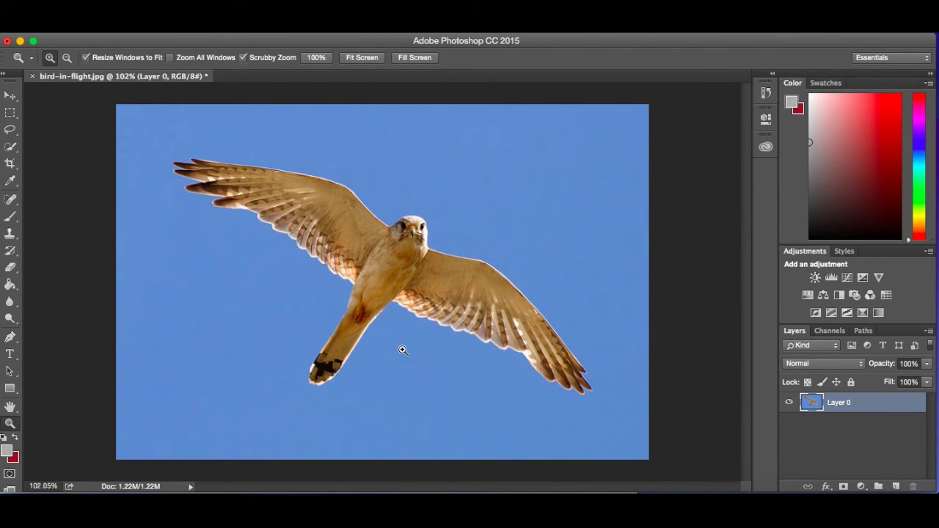
pyautogui.moveTo(402, 351)
pyautogui.mouseDown()
pyautogui.moveTo(424, 338)
pyautogui.moveTo(486, 337)
pyautogui.moveTo(356, 357)
pyautogui.moveTo(499, 352)
pyautogui.moveTo(409, 355)
pyautogui.moveTo(455, 341)
pyautogui.moveTo(407, 335)
pyautogui.moveTo(417, 341)
pyautogui.mouseUp()
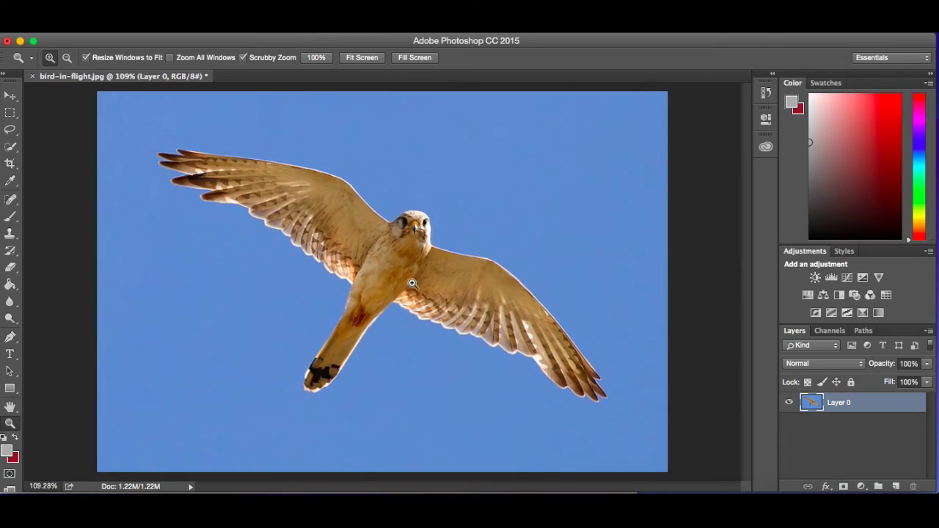
pyautogui.moveTo(413, 226)
pyautogui.mouseDown()
pyautogui.moveTo(465, 218)
pyautogui.moveTo(522, 225)
pyautogui.moveTo(411, 234)
pyautogui.mouseUp()
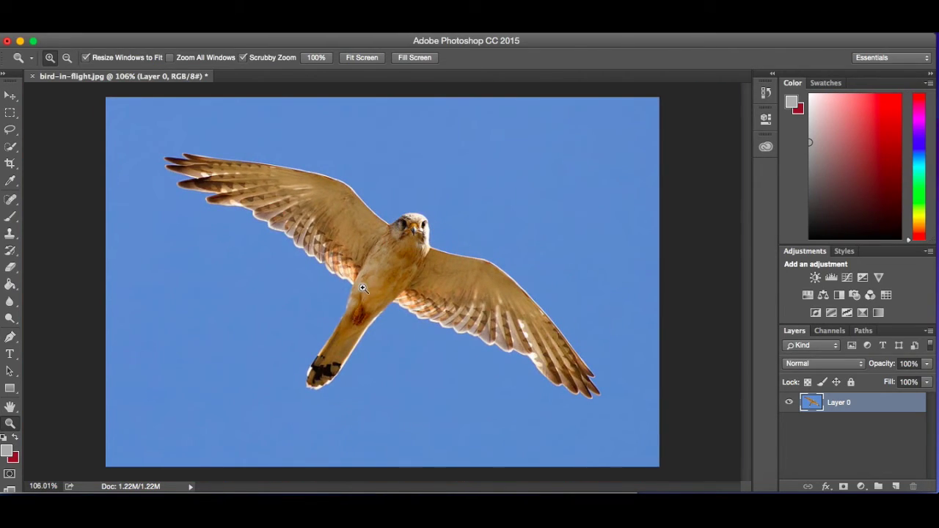
pyautogui.moveTo(193, 184)
pyautogui.mouseDown()
pyautogui.moveTo(343, 195)
pyautogui.moveTo(186, 195)
pyautogui.mouseUp()
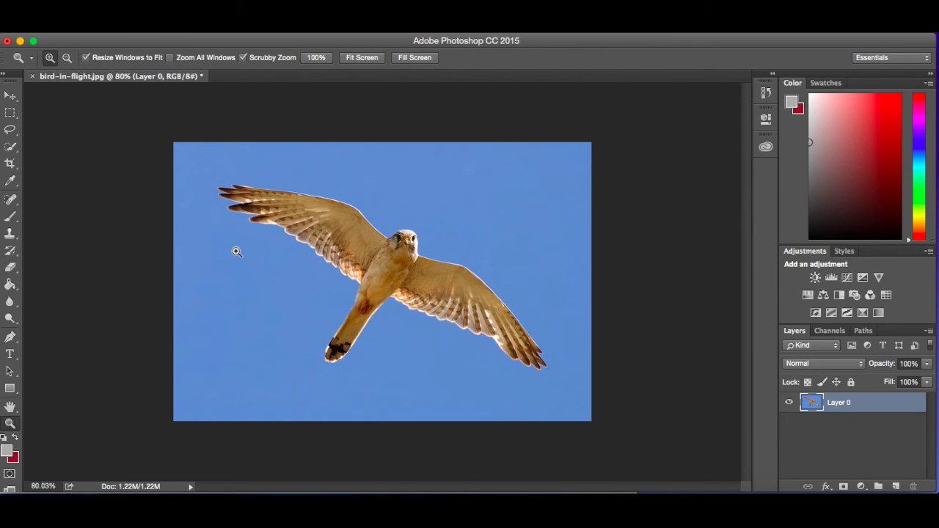
# - Apply Edit > Free Transform to Layer 0
pyautogui.click(147, 24)
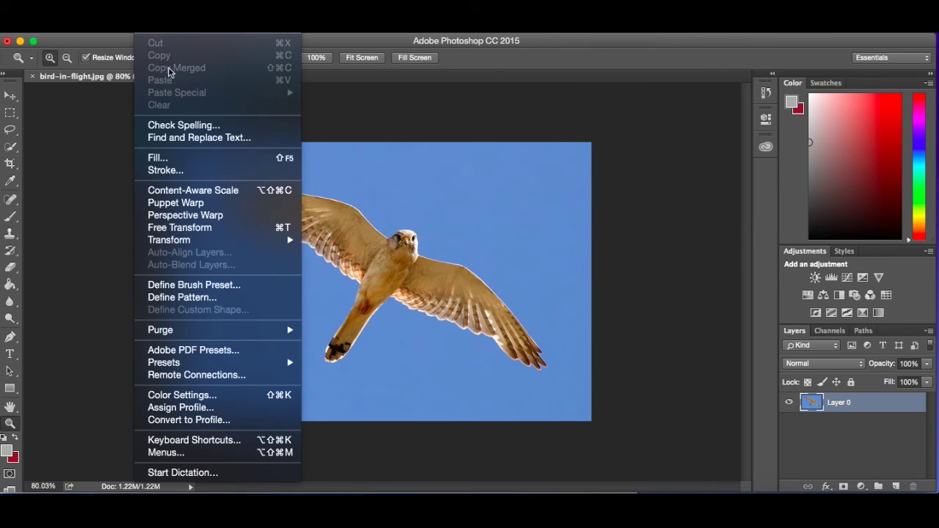
pyautogui.moveTo(171, 245)
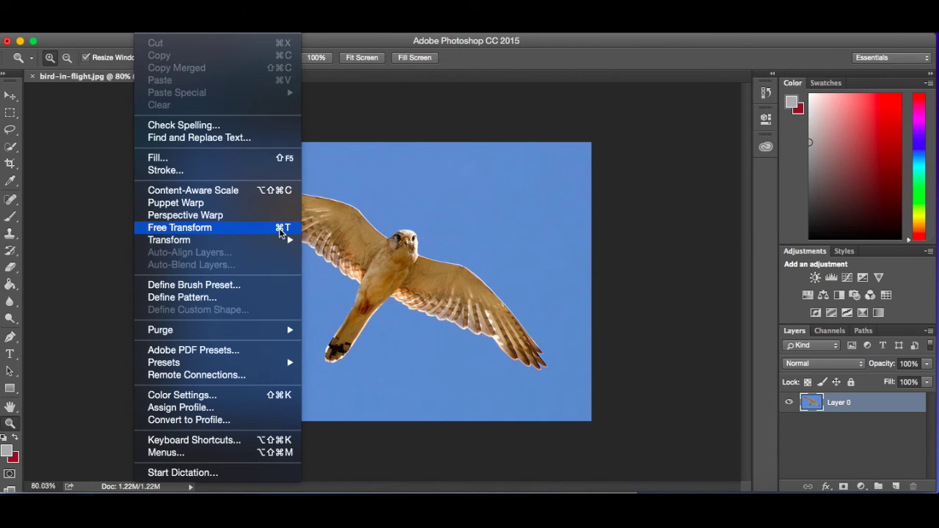
pyautogui.click(373, 234)
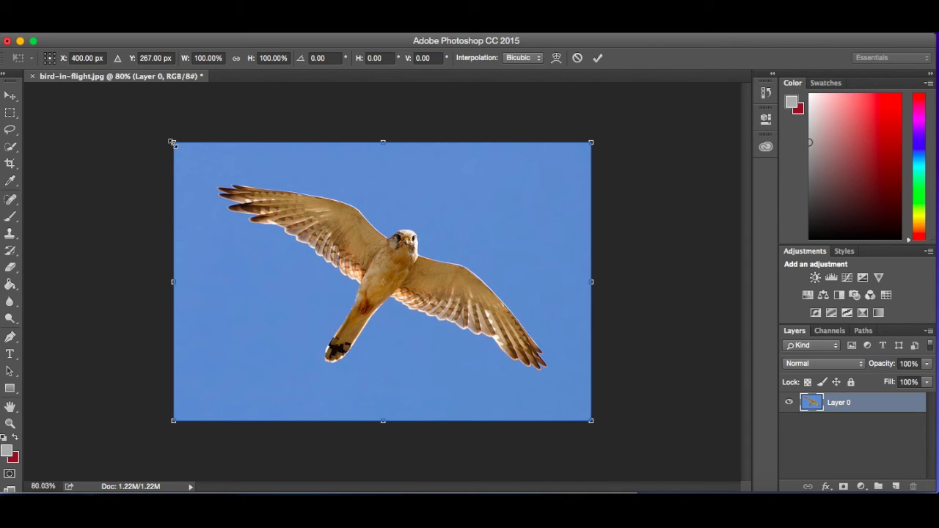
# - Scale the photo from its corner and edge handles and rotate it, ending at 100% with a 0.09° tilt
pyautogui.moveTo(173, 143)
pyautogui.mouseDown()
pyautogui.moveTo(308, 195)
pyautogui.moveTo(434, 266)
pyautogui.moveTo(433, 325)
pyautogui.moveTo(515, 362)
pyautogui.moveTo(296, 245)
pyautogui.moveTo(172, 145)
pyautogui.mouseUp()
pyautogui.moveTo(383, 142); pyautogui.dragTo(358, 141)
pyautogui.moveTo(173, 282)
pyautogui.mouseDown()
pyautogui.moveTo(346, 297)
pyautogui.moveTo(165, 272)
pyautogui.moveTo(173, 282)
pyautogui.mouseUp()
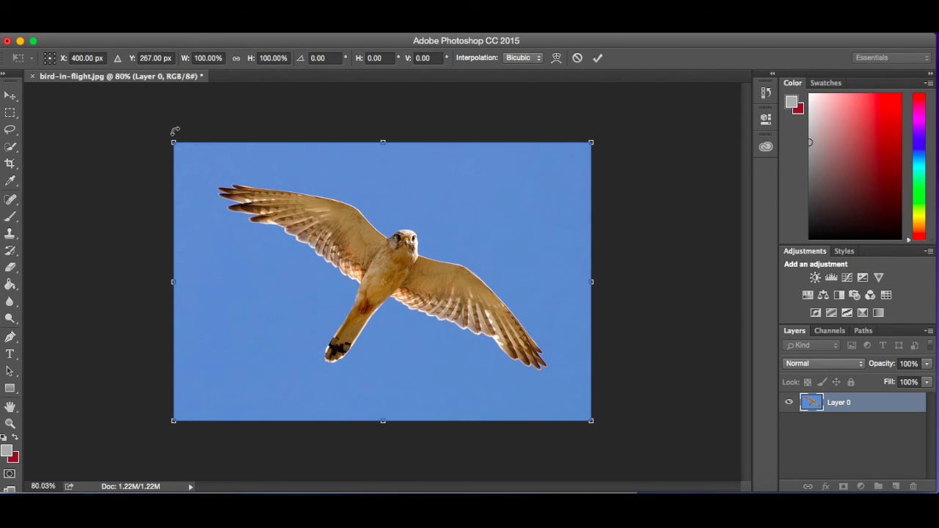
pyautogui.moveTo(175, 131); pyautogui.dragTo(305, 228)
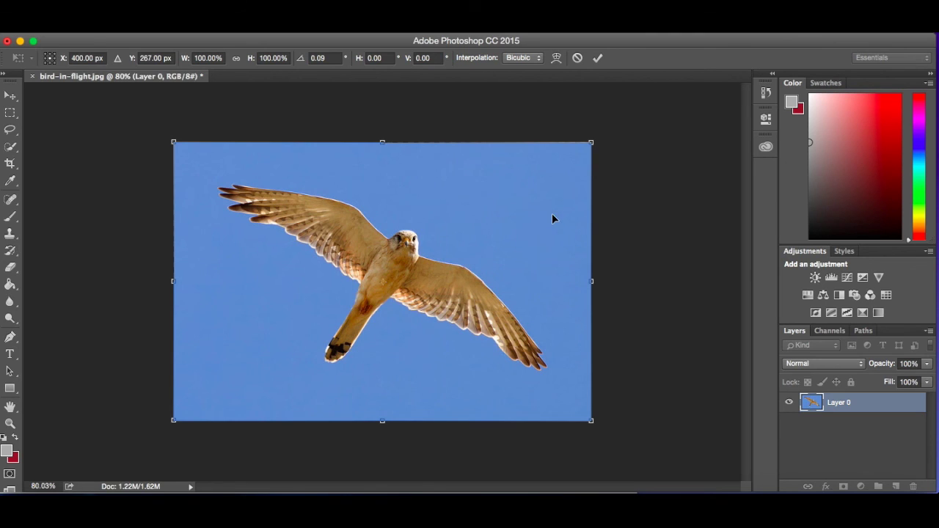
# - Commit the free transform, applying the 0.09° rotation to Layer 0
pyautogui.click(598, 58)
pyautogui.press('z')
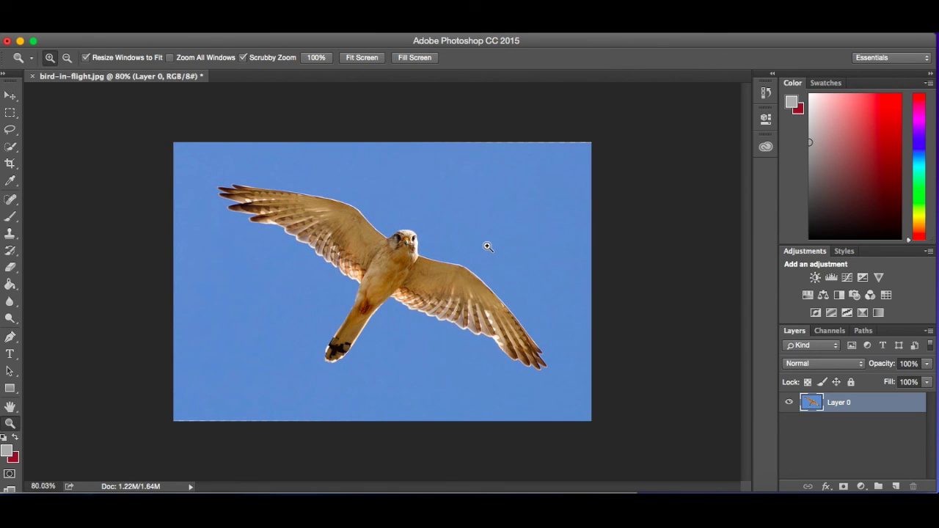